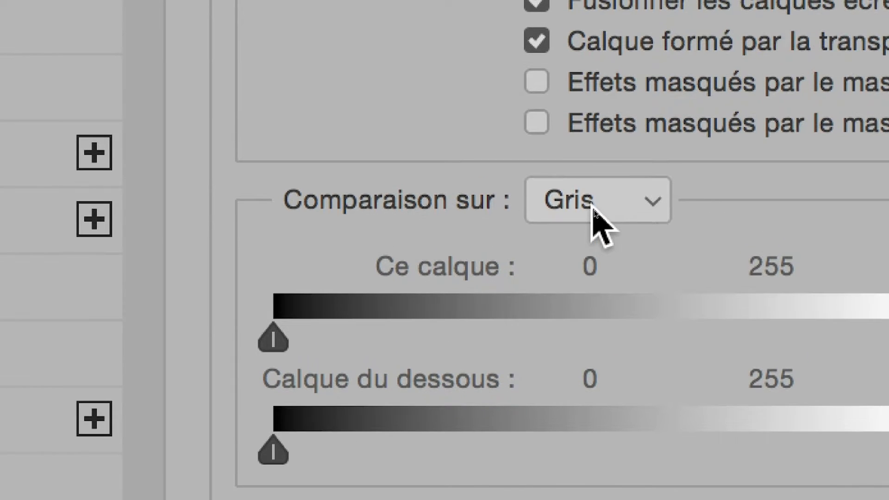
Set the blending comparison channel (Comparaison sur) to Bleu and move the Style de calque dialog further down
{"action": "left_click", "coordinate": [594, 209]}
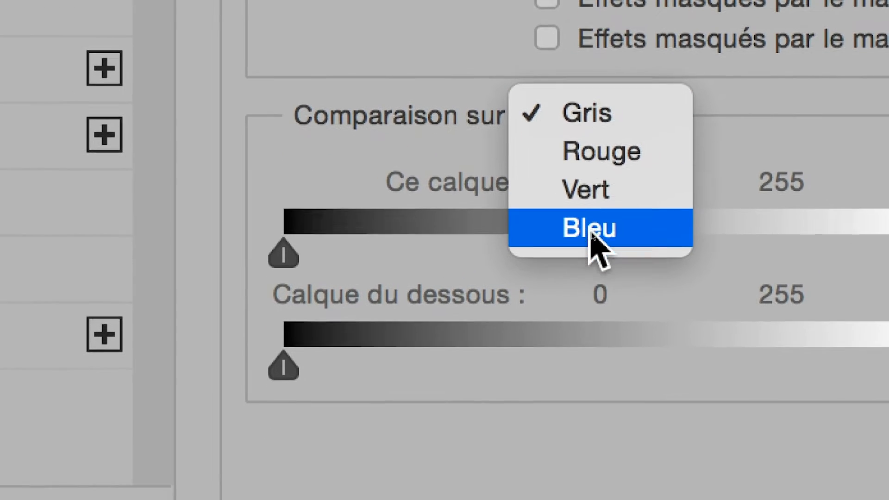
{"action": "left_click", "coordinate": [594, 236]}
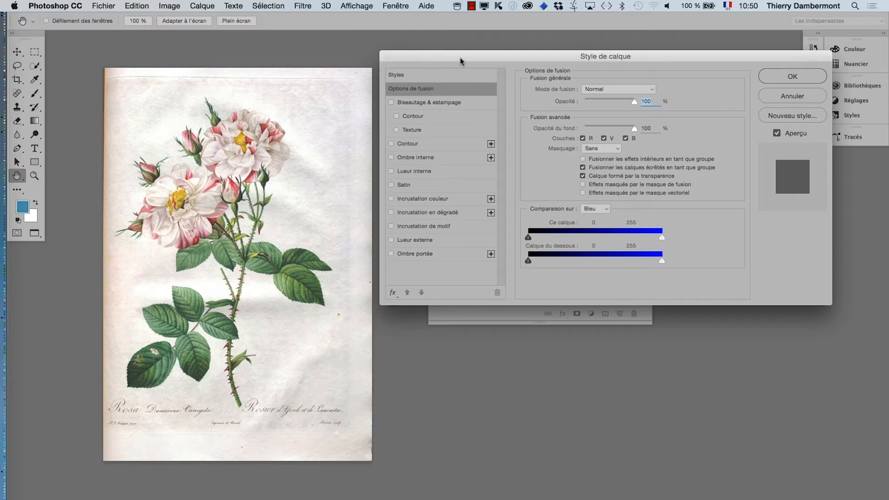
{"action": "left_click_drag", "start_coordinate": [459, 58], "coordinate": [455, 169]}
{"action": "left_click_drag", "start_coordinate": [542, 337], "coordinate": [465, 335]}
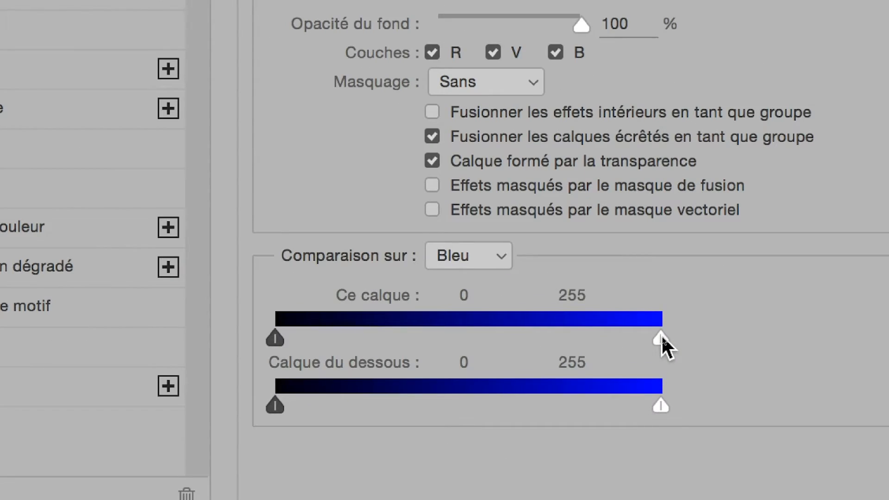
Lower the white limit of Ce calque to 182 in the Bleu comparison to hide the light paper around the rose
{"action": "left_click_drag", "start_coordinate": [661, 336], "coordinate": [617, 332]}
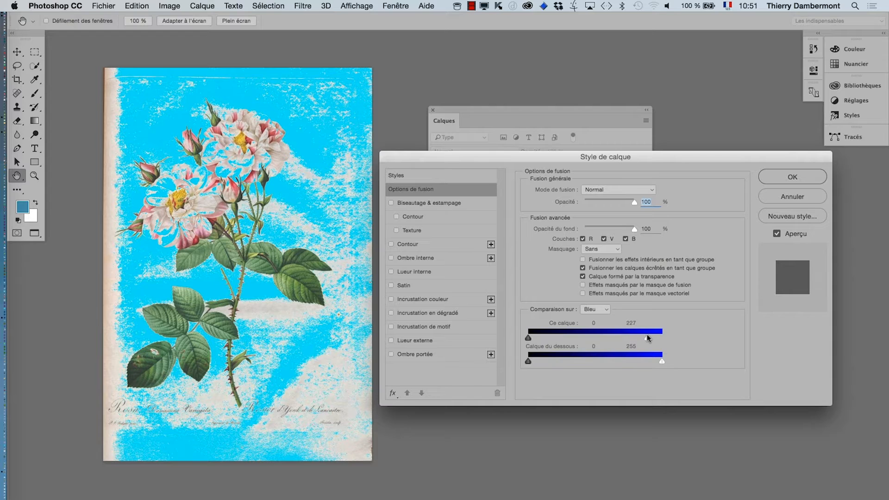
{"action": "mouse_move", "coordinate": [647, 337]}
{"action": "left_mouse_down"}
{"action": "mouse_move", "coordinate": [662, 336]}
{"action": "mouse_move", "coordinate": [630, 339]}
{"action": "mouse_move", "coordinate": [665, 339]}
{"action": "mouse_move", "coordinate": [636, 338]}
{"action": "left_mouse_up"}
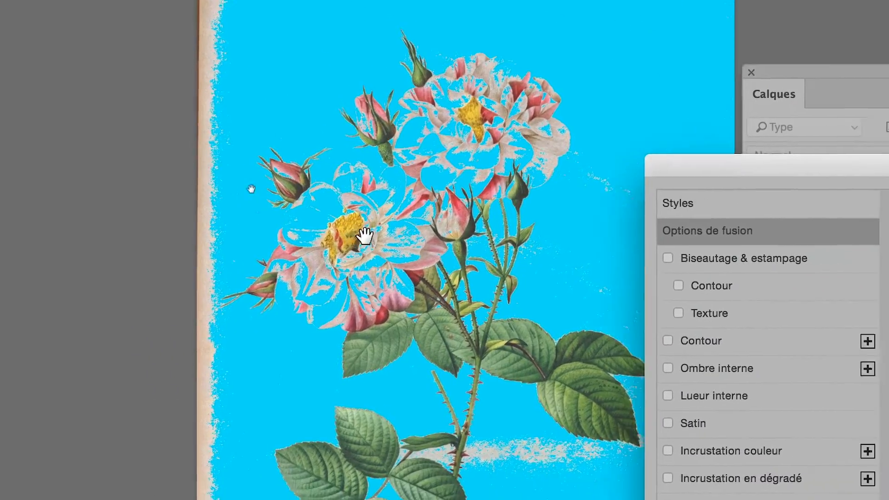
{"action": "left_click_drag", "start_coordinate": [364, 236], "coordinate": [412, 181]}
{"action": "left_click_drag", "start_coordinate": [445, 217], "coordinate": [400, 287]}
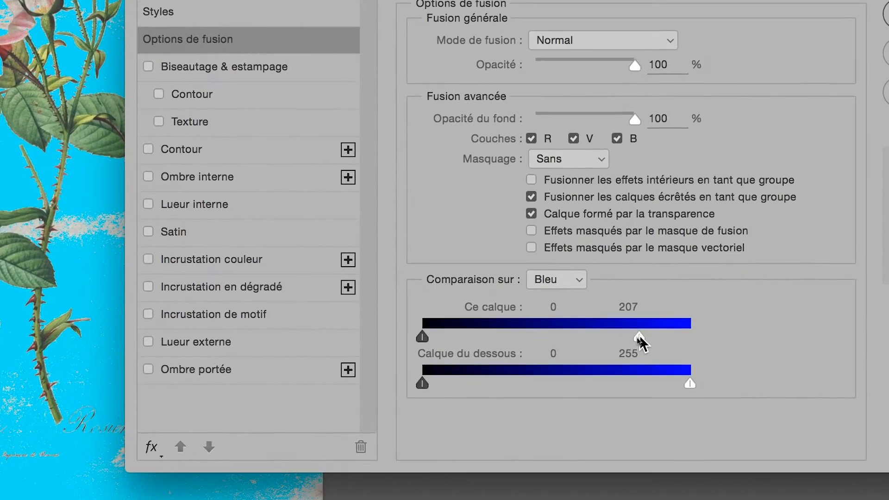
{"action": "left_click_drag", "start_coordinate": [639, 338], "coordinate": [621, 337]}
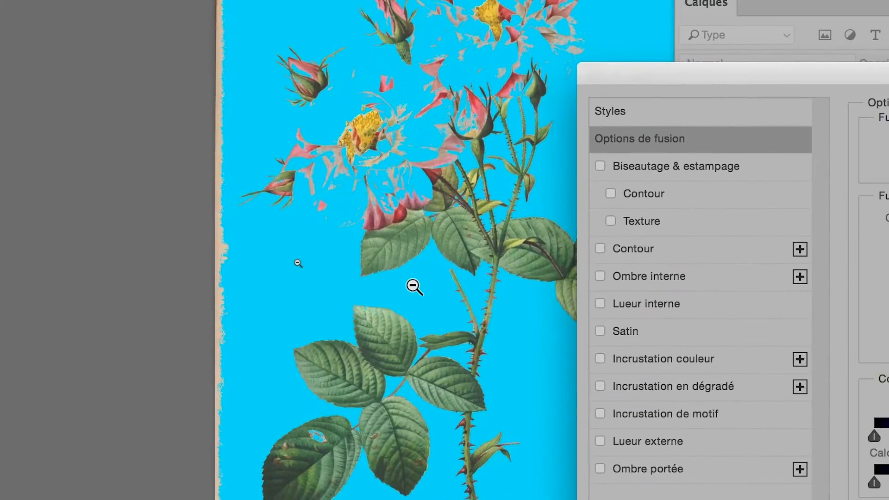
Examine the cut-out edges of the leaves, stem and thorns up close against the blue background
{"action": "scroll", "coordinate": [154, 219], "scroll_direction": "up", "scroll_amount": 6}
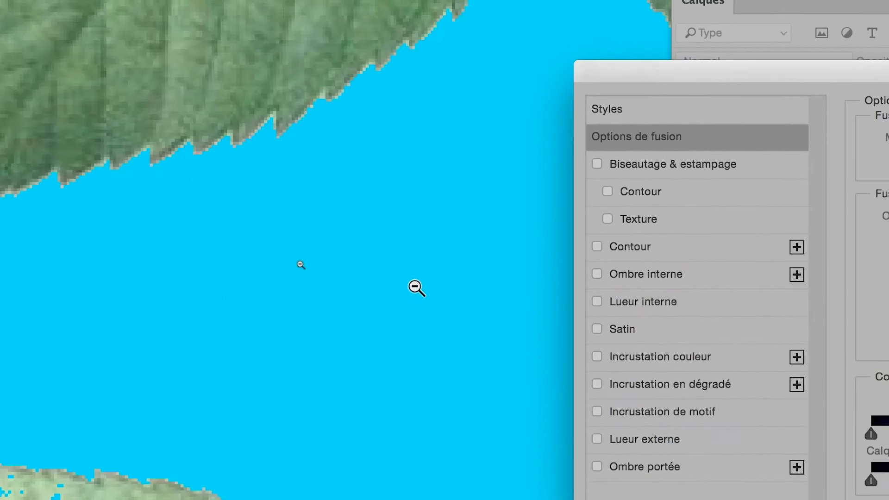
{"action": "left_click", "coordinate": [416, 287], "text": "alt"}
{"action": "left_click", "coordinate": [417, 288], "text": "alt"}
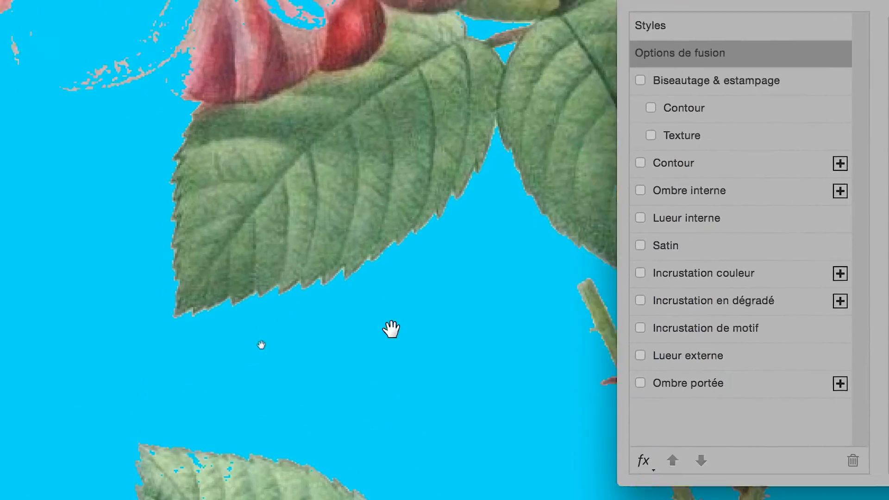
{"action": "left_click_drag", "start_coordinate": [421, 183], "coordinate": [383, 393]}
{"action": "left_click_drag", "start_coordinate": [395, 336], "coordinate": [115, 377]}
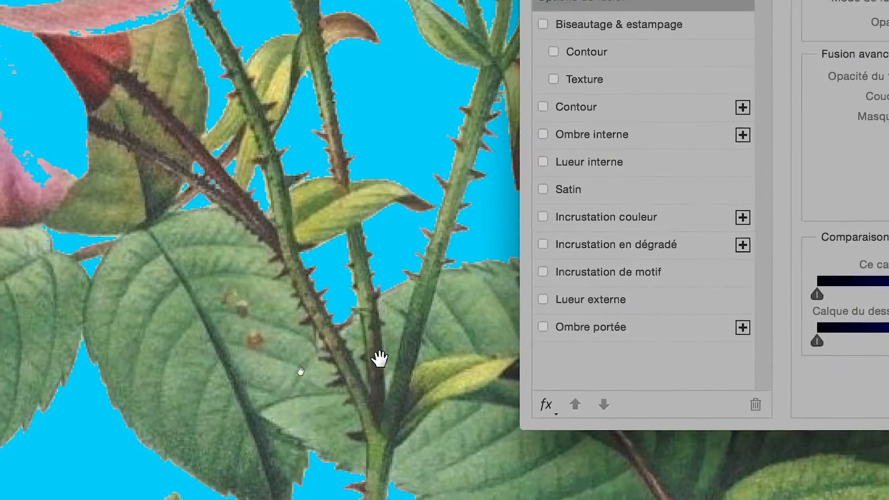
{"action": "left_click_drag", "start_coordinate": [381, 359], "coordinate": [63, 342]}
{"action": "left_click_drag", "start_coordinate": [394, 348], "coordinate": [7, 226]}
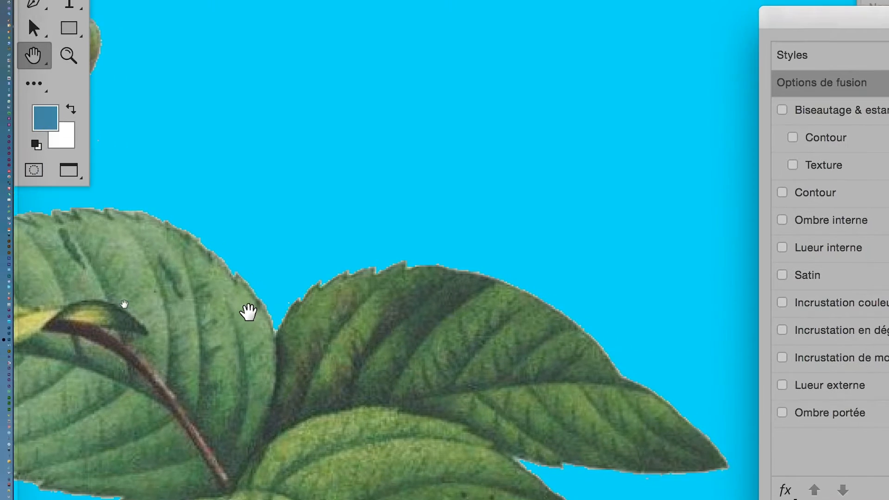
{"action": "left_click_drag", "start_coordinate": [249, 313], "coordinate": [222, 145]}
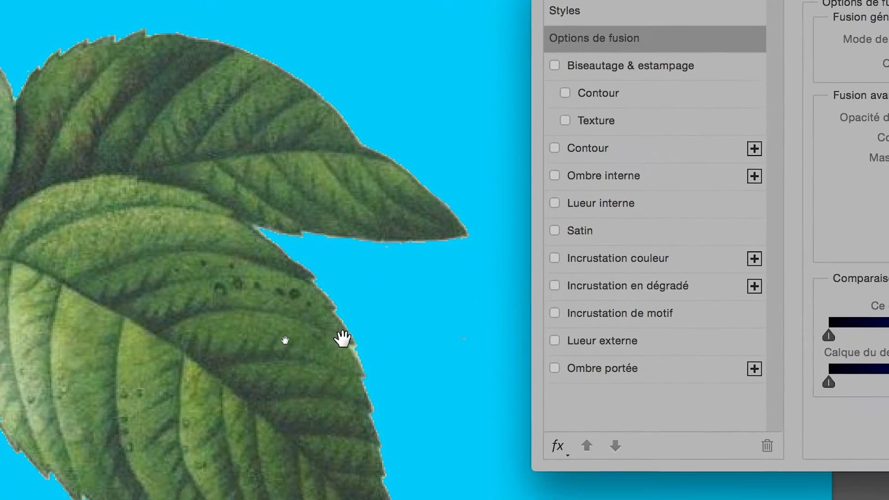
{"action": "scroll", "coordinate": [353, 358], "scroll_direction": "up", "scroll_amount": 3}
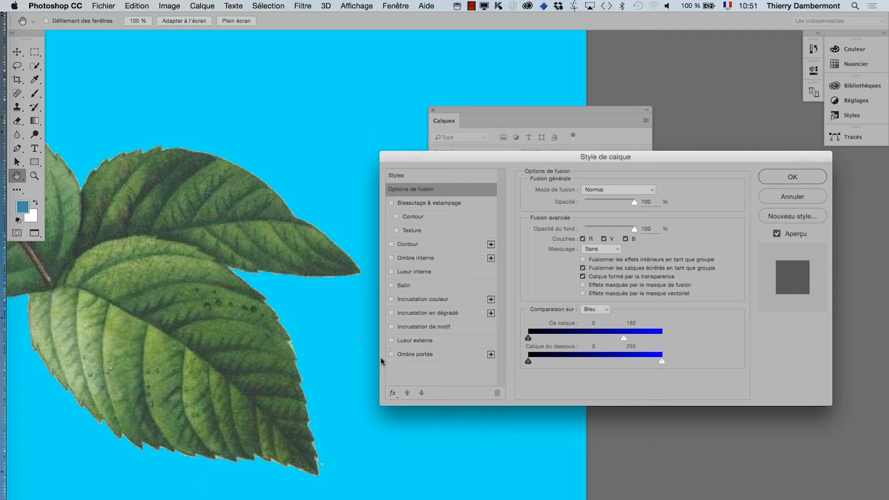
{"action": "scroll", "coordinate": [374, 360], "scroll_direction": "down", "scroll_amount": 4}
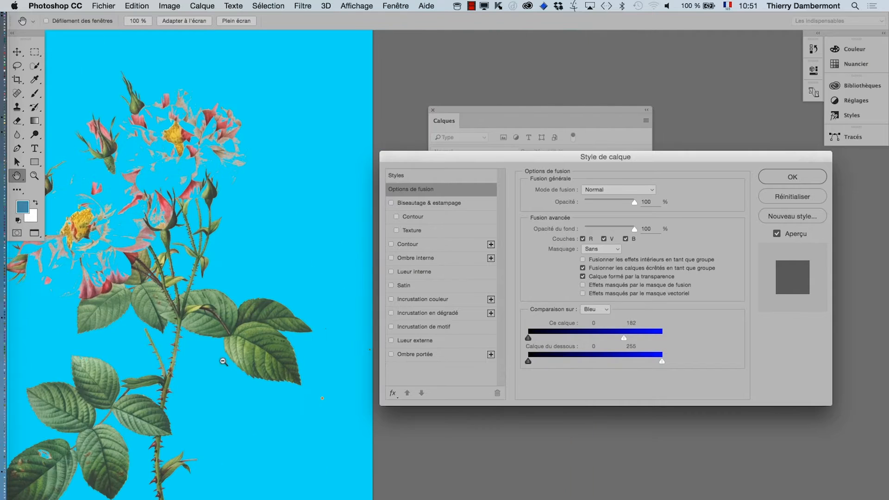
{"action": "scroll", "coordinate": [230, 359], "scroll_direction": "up", "scroll_amount": 6}
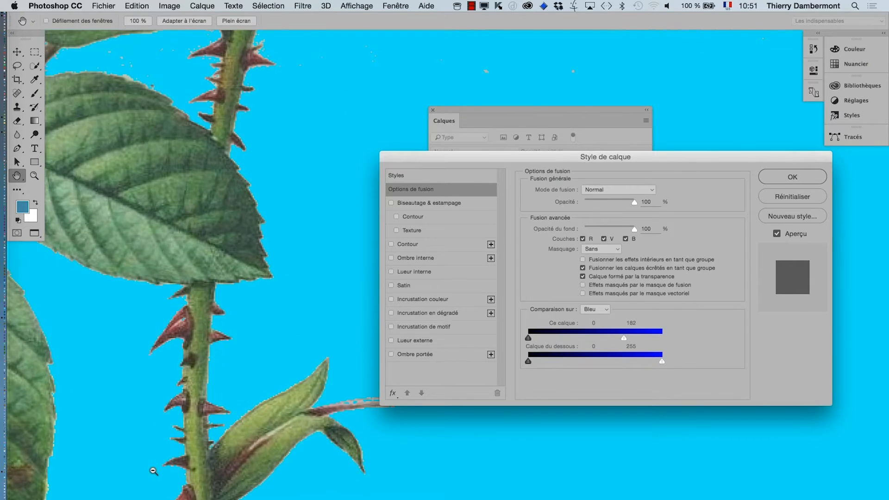
{"action": "scroll", "coordinate": [154, 471], "scroll_direction": "up", "scroll_amount": 4}
{"action": "scroll", "coordinate": [296, 397], "scroll_direction": "up", "scroll_amount": 3}
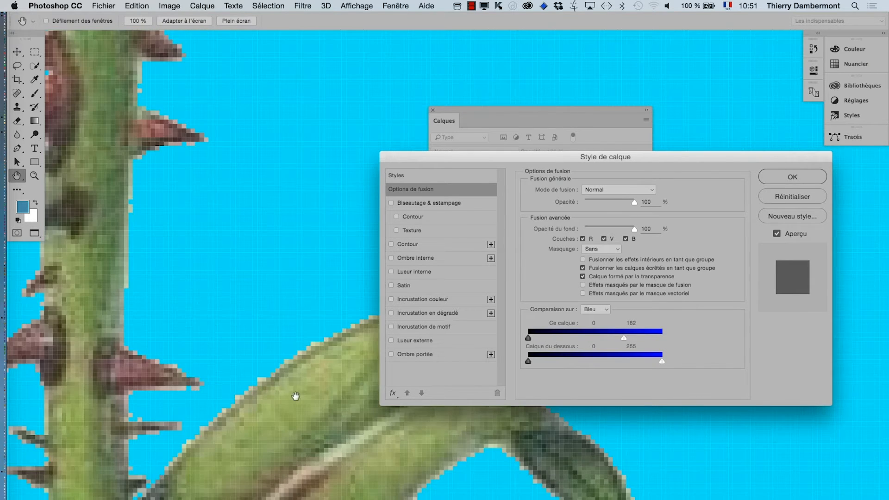
Turn off the pixel grid (Grille des pixels) while viewing the bud beside the stem up close
{"action": "scroll", "coordinate": [297, 397], "scroll_direction": "down", "scroll_amount": 5}
{"action": "left_click", "coordinate": [357, 5]}
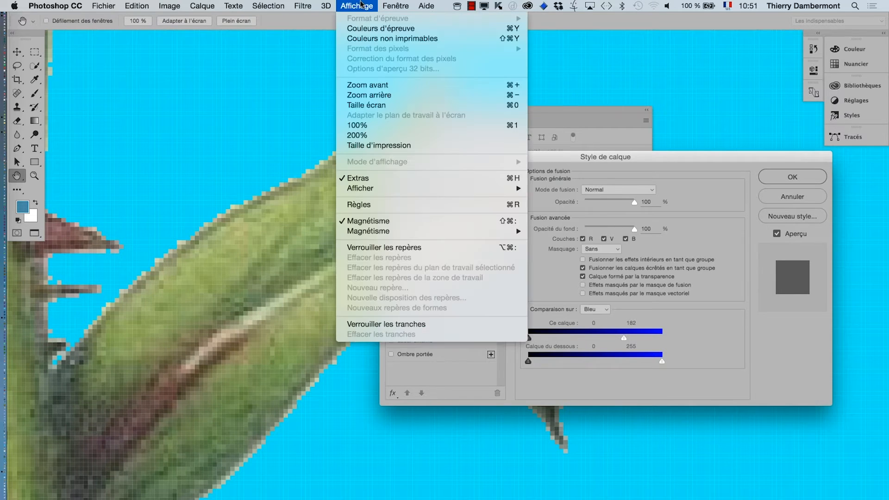
{"action": "mouse_move", "coordinate": [413, 188]}
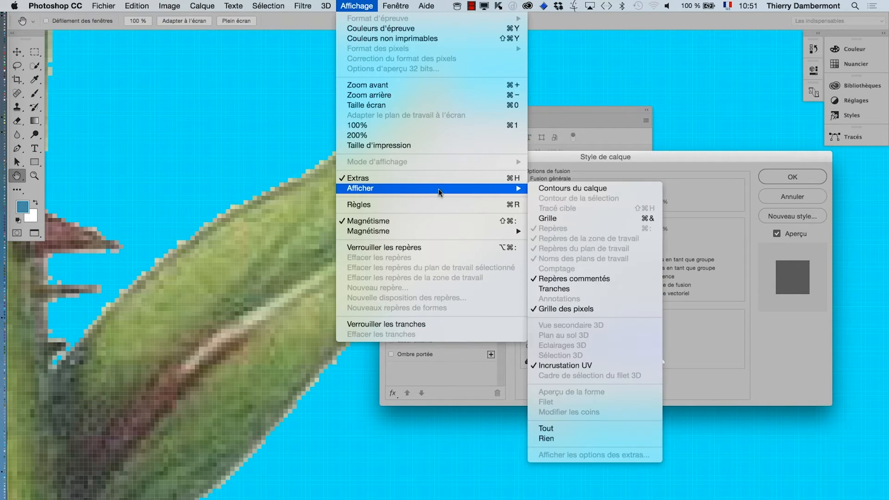
{"action": "left_click", "coordinate": [600, 308]}
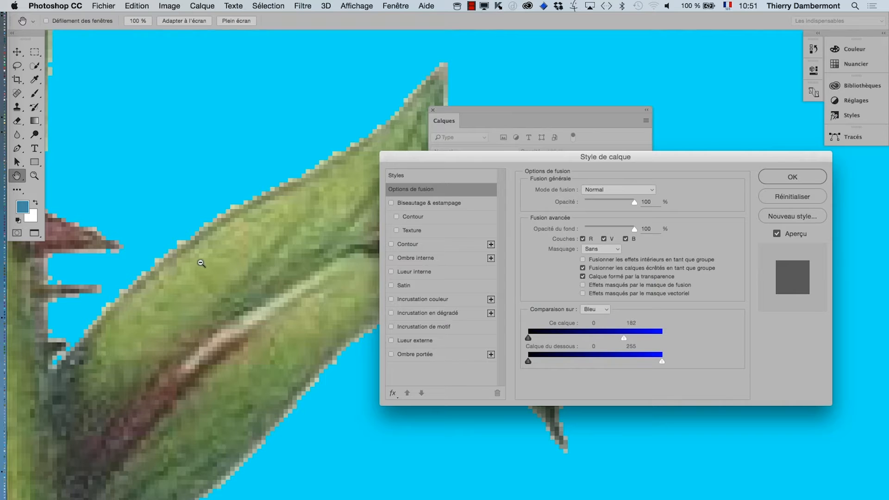
Split the white limit of Ce calque to 137 / 182 to soften the cut-out edges
{"action": "scroll", "coordinate": [201, 265], "scroll_direction": "up", "scroll_amount": 1}
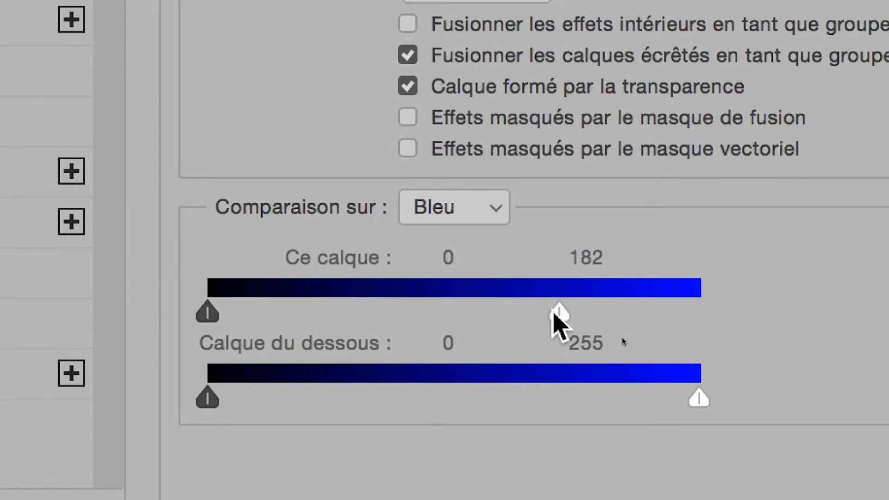
{"action": "left_click_drag", "start_coordinate": [700, 292], "coordinate": [693, 292]}
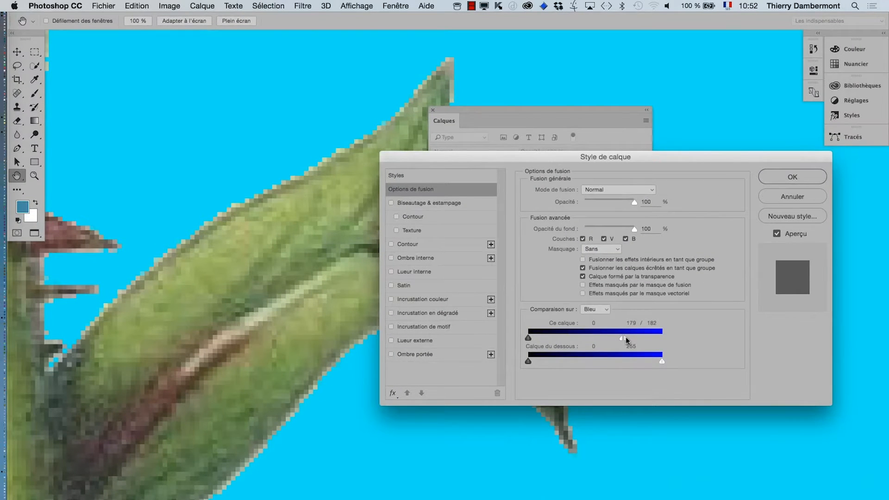
{"action": "left_click_drag", "start_coordinate": [599, 338], "coordinate": [599, 338]}
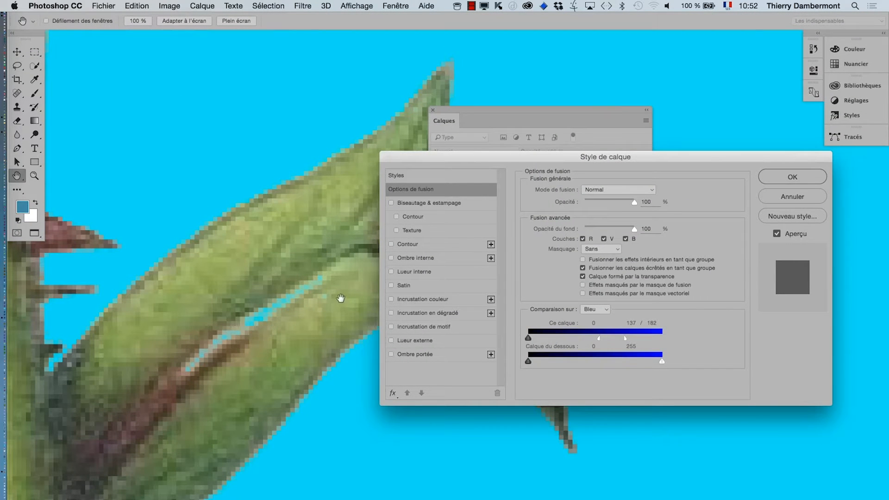
Inspect the softened edges along the stem, thorns and lower leaves for unwanted transparent patches
{"action": "scroll", "coordinate": [309, 284], "scroll_direction": "down", "scroll_amount": 10}
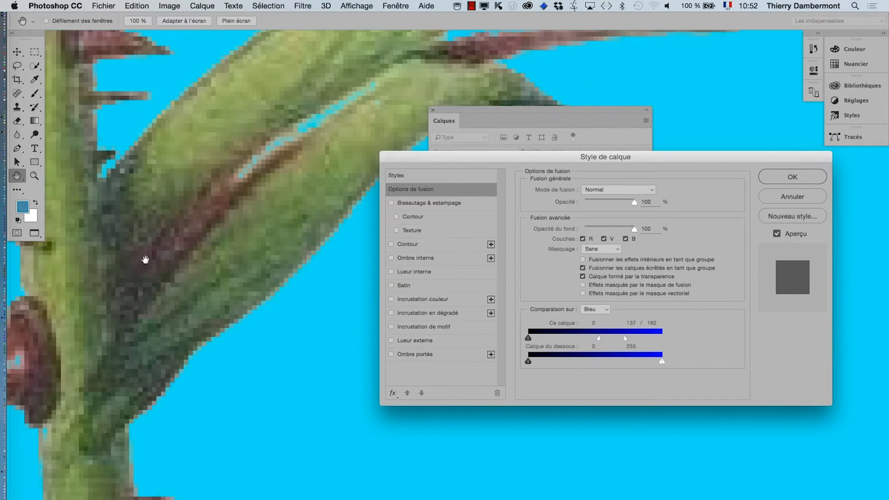
{"action": "scroll", "coordinate": [191, 286], "scroll_direction": "down", "scroll_amount": 10}
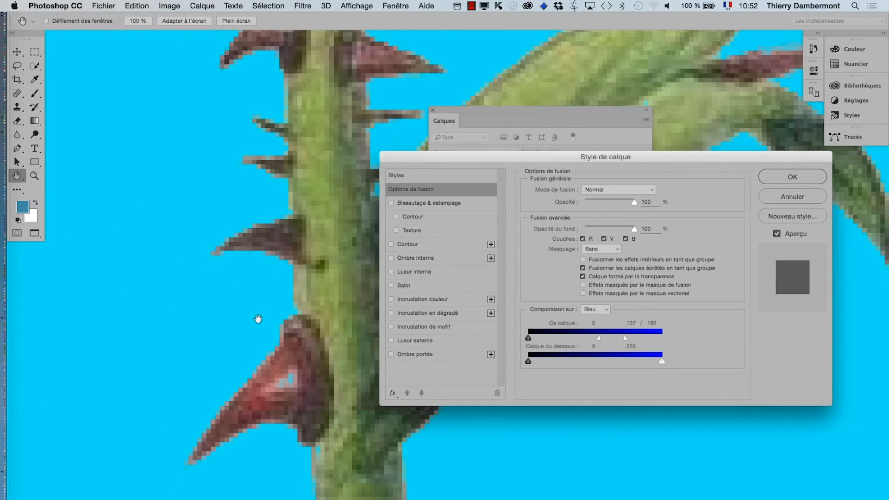
{"action": "scroll", "coordinate": [223, 253], "scroll_direction": "up", "scroll_amount": 10}
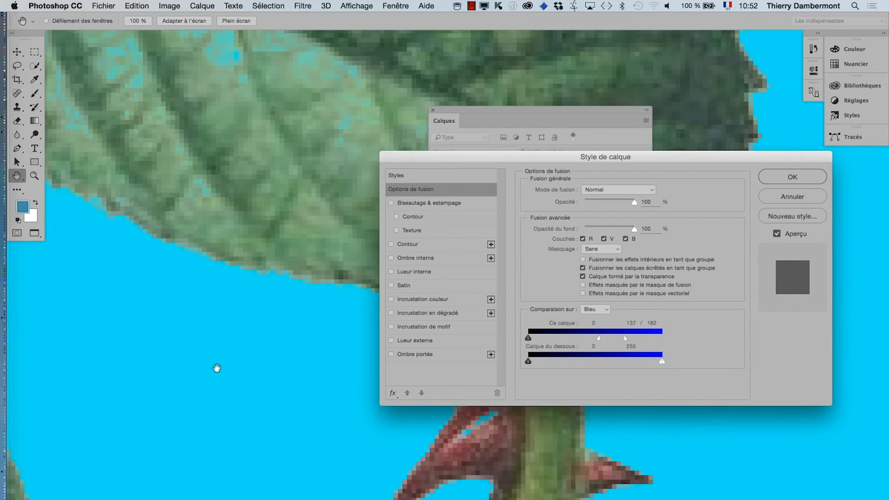
{"action": "scroll", "coordinate": [272, 441], "scroll_direction": "down", "scroll_amount": 10}
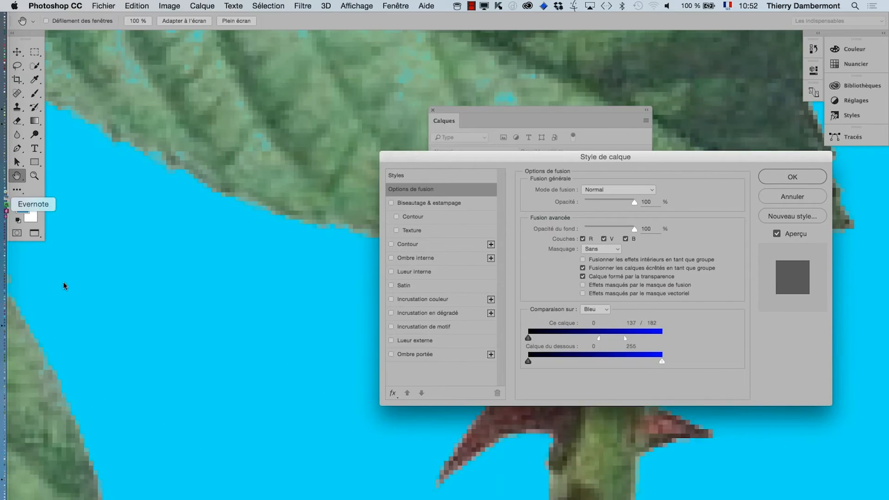
{"action": "scroll", "coordinate": [269, 329], "scroll_direction": "down", "scroll_amount": 6}
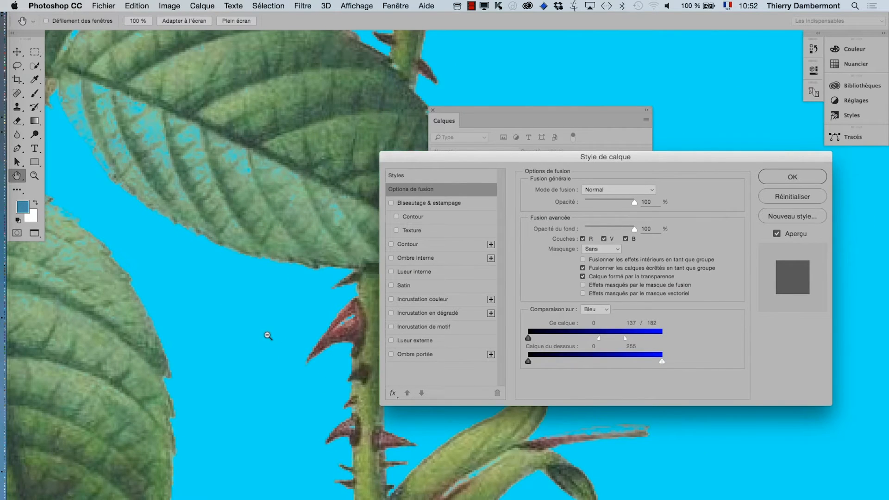
{"action": "scroll", "coordinate": [269, 335], "scroll_direction": "down", "scroll_amount": 3}
{"action": "scroll", "coordinate": [264, 338], "scroll_direction": "up", "scroll_amount": 2}
{"action": "scroll", "coordinate": [263, 338], "scroll_direction": "down", "scroll_amount": 4}
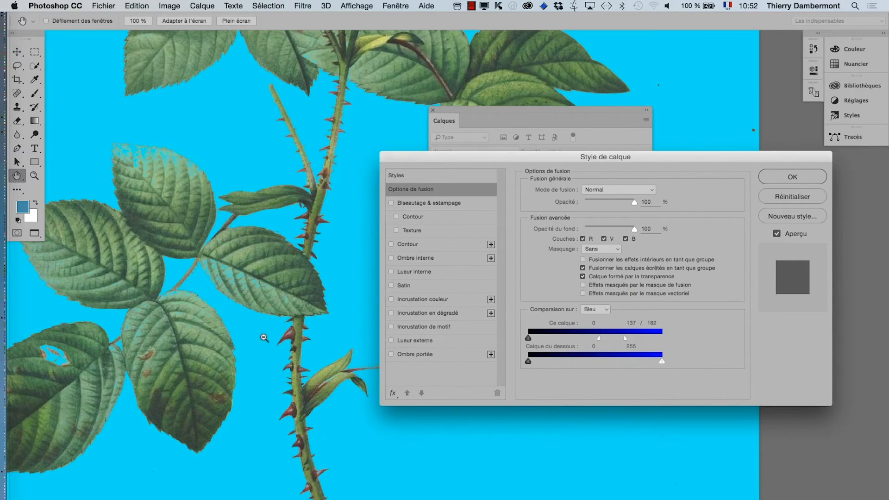
{"action": "scroll", "coordinate": [264, 338], "scroll_direction": "up", "scroll_amount": 5}
{"action": "scroll", "coordinate": [264, 334], "scroll_direction": "down", "scroll_amount": 5}
Examine the partly transparent areas inside the leaf beside the stem, both in close-up and in overview
{"action": "key", "text": "alt"}
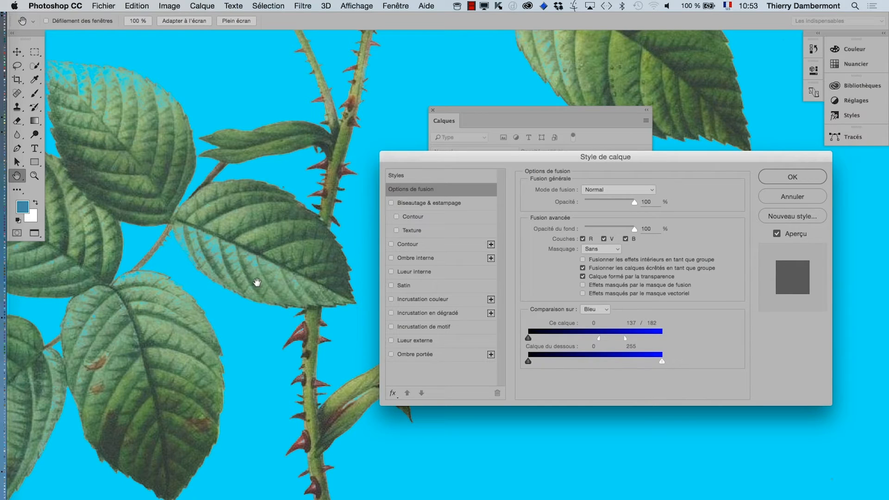
{"action": "left_click", "coordinate": [263, 277], "text": "super"}
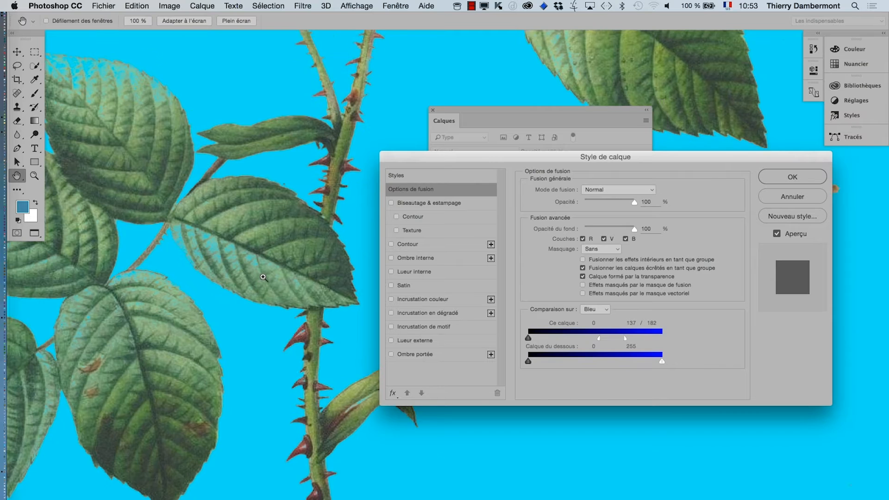
{"action": "left_click", "coordinate": [263, 277], "text": "super"}
{"action": "left_click", "coordinate": [265, 281], "text": "super"}
{"action": "left_click", "coordinate": [252, 287], "text": "super"}
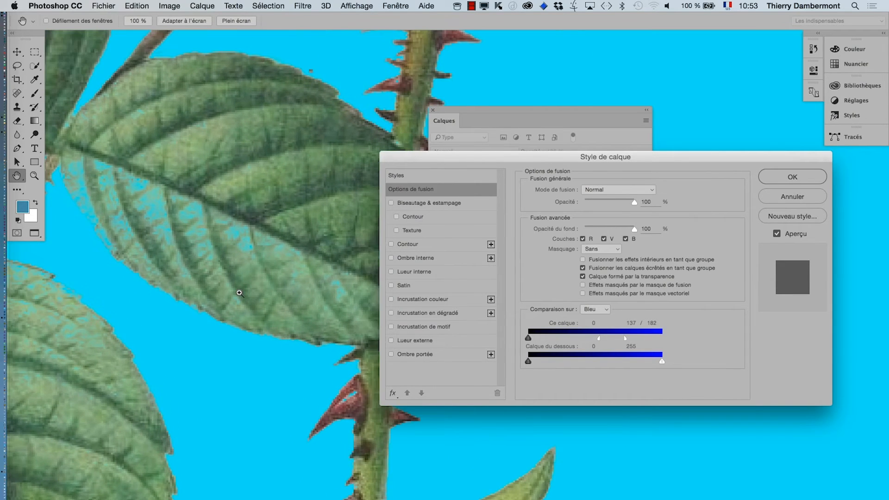
{"action": "left_click", "coordinate": [239, 296], "text": "super"}
{"action": "left_click", "coordinate": [240, 313], "text": "super"}
{"action": "left_click", "coordinate": [236, 296], "text": "super"}
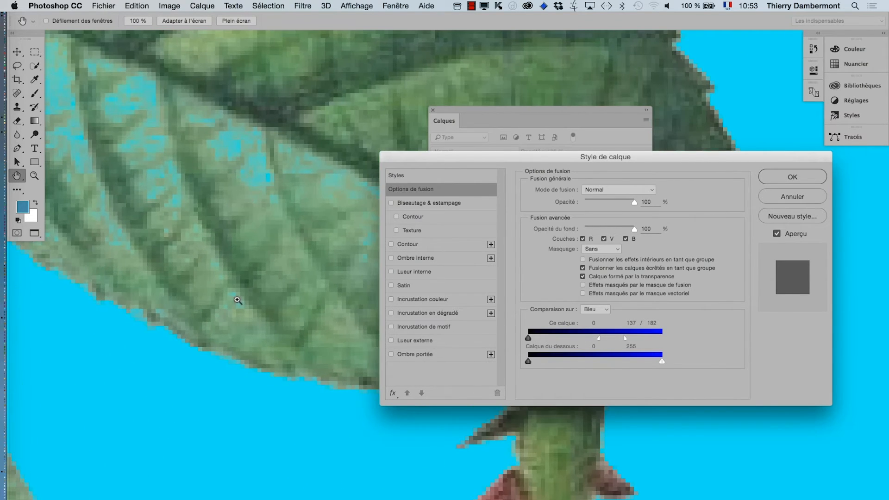
{"action": "left_click", "coordinate": [237, 300], "text": "super"}
{"action": "left_click", "coordinate": [237, 302], "text": "alt+super"}
{"action": "left_click", "coordinate": [237, 302], "text": "alt+super"}
{"action": "left_click", "coordinate": [237, 302], "text": "alt+super"}
{"action": "left_click", "coordinate": [236, 302], "text": "alt+super"}
{"action": "left_click", "coordinate": [236, 302], "text": "alt+super"}
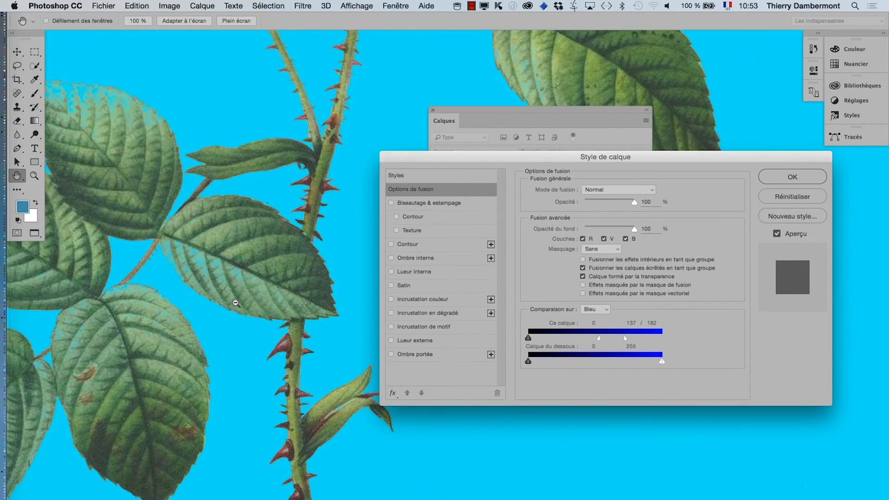
{"action": "left_click_drag", "start_coordinate": [265, 306], "coordinate": [300, 287]}
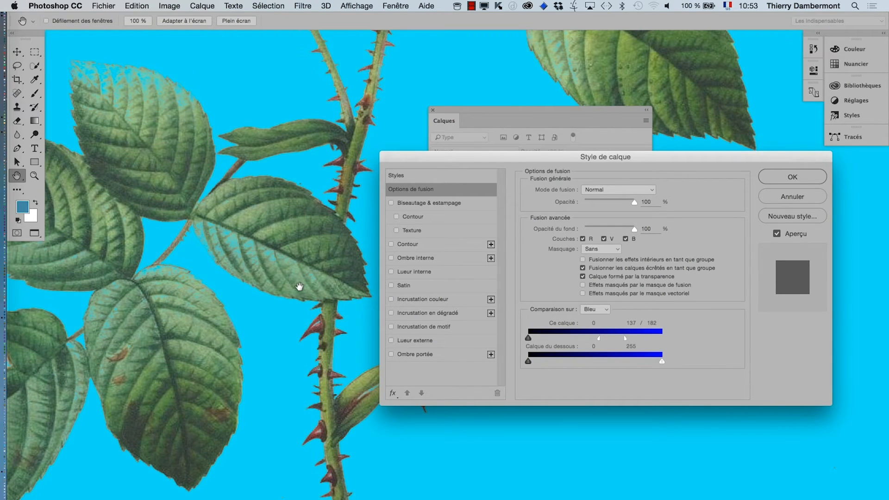
{"action": "scroll", "coordinate": [298, 285], "scroll_direction": "up", "scroll_amount": 5}
{"action": "scroll", "coordinate": [298, 286], "scroll_direction": "down", "scroll_amount": 6}
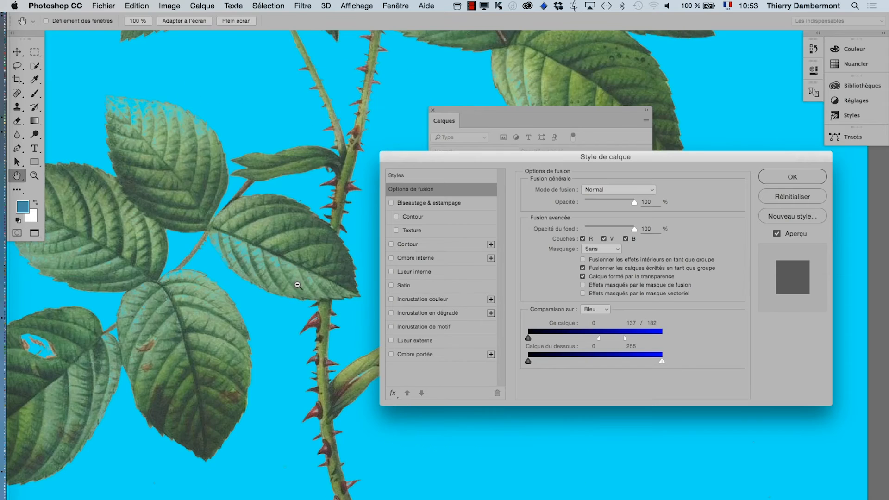
Inspect the leaf beside the thorny stem for background colour showing through its surface, close up and together with the neighbouring leaves
{"action": "scroll", "coordinate": [297, 286], "scroll_direction": "up", "scroll_amount": 4}
{"action": "scroll", "coordinate": [298, 284], "scroll_direction": "down", "scroll_amount": 5}
{"action": "scroll", "coordinate": [297, 285], "scroll_direction": "up", "scroll_amount": 2}
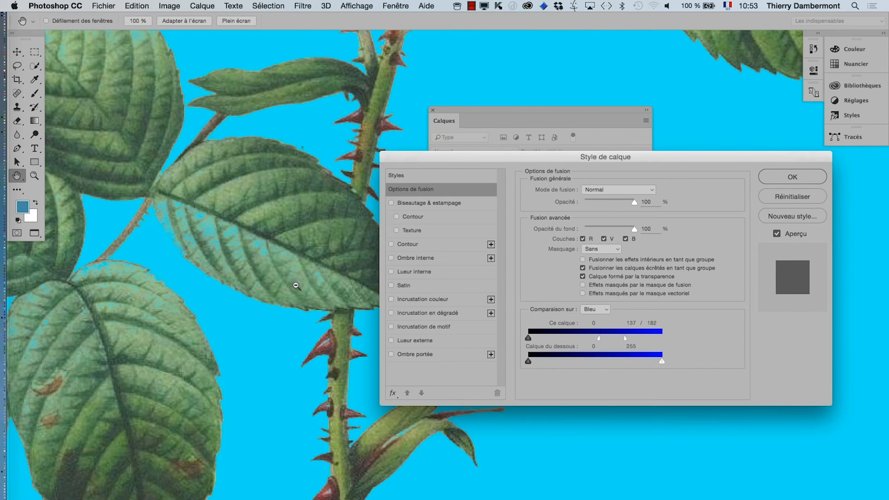
{"action": "scroll", "coordinate": [297, 286], "scroll_direction": "up", "scroll_amount": 2}
{"action": "scroll", "coordinate": [296, 283], "scroll_direction": "up", "scroll_amount": 1}
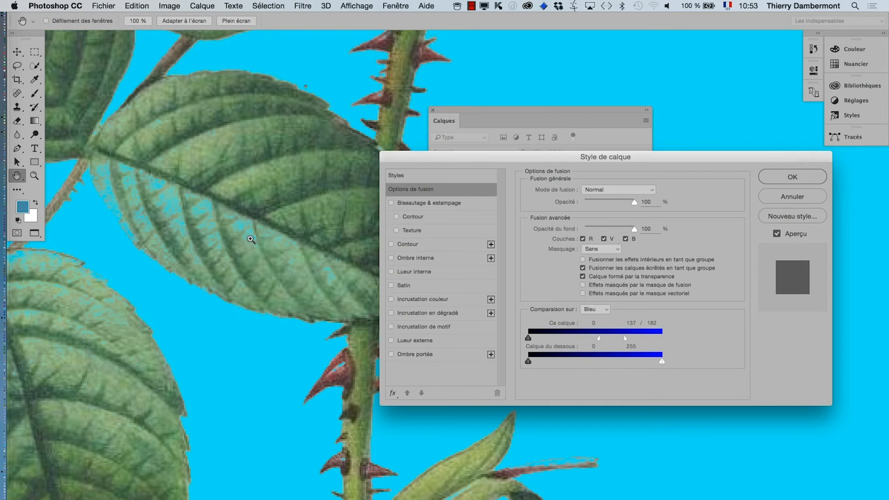
{"action": "scroll", "coordinate": [250, 239], "scroll_direction": "up", "scroll_amount": 2}
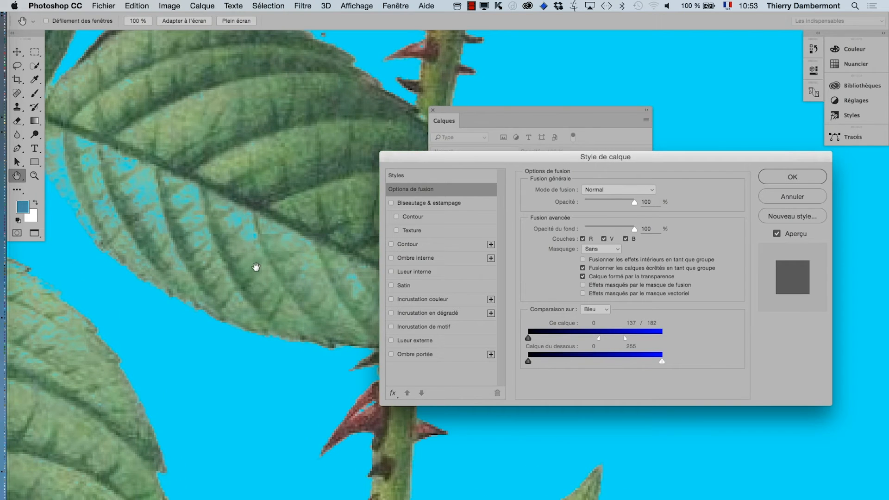
{"action": "scroll", "coordinate": [256, 267], "scroll_direction": "down", "scroll_amount": 4}
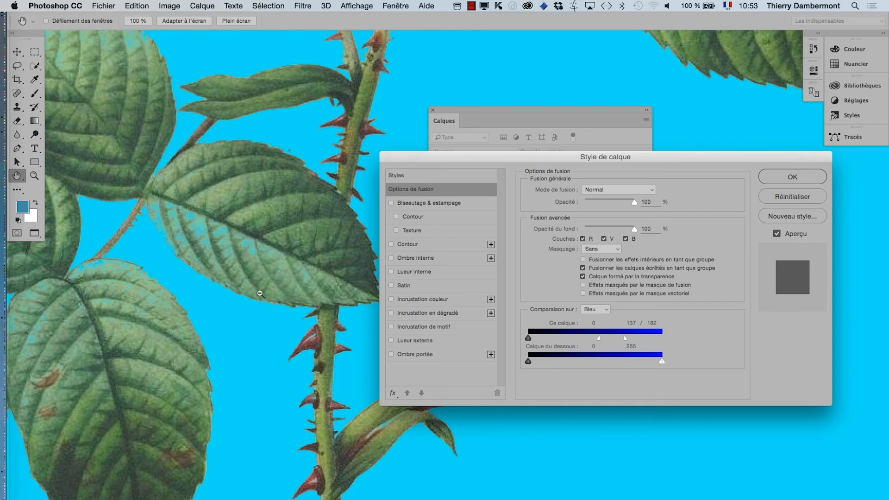
{"action": "scroll", "coordinate": [245, 315], "scroll_direction": "down", "scroll_amount": 3}
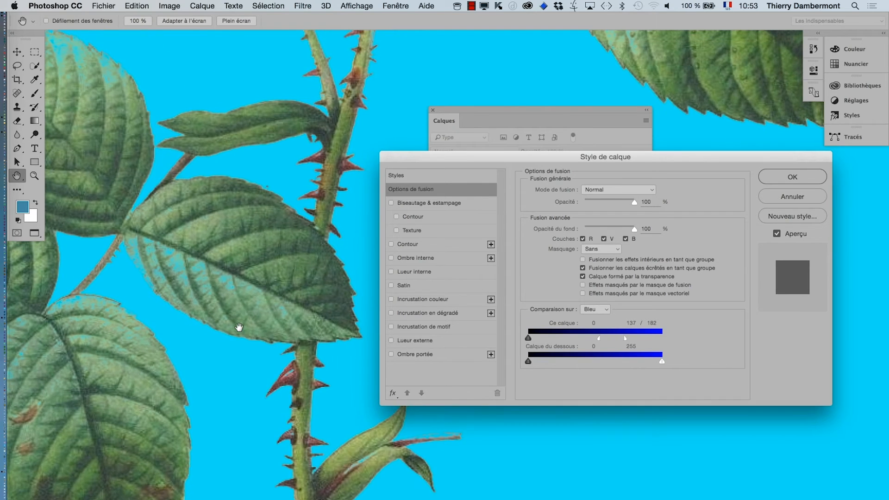
{"action": "left_click", "coordinate": [274, 335], "text": "alt"}
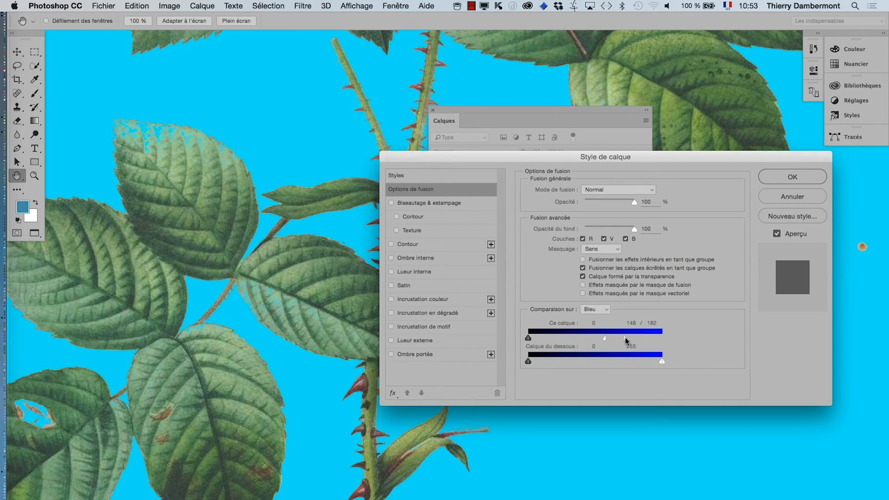
Set the split white limit of Ce calque to 152 / 187 for the Bleu channel and apply the layer style
{"action": "left_click_drag", "start_coordinate": [628, 339], "coordinate": [616, 338]}
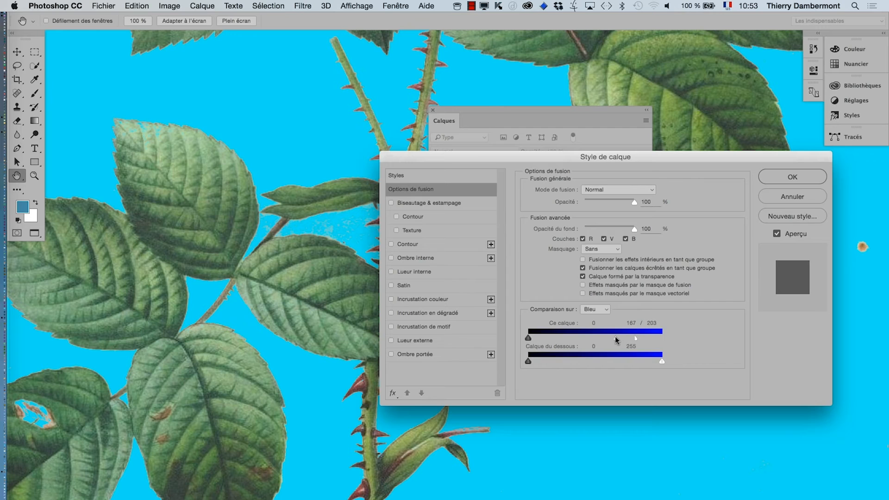
{"action": "left_click_drag", "start_coordinate": [610, 338], "coordinate": [626, 341]}
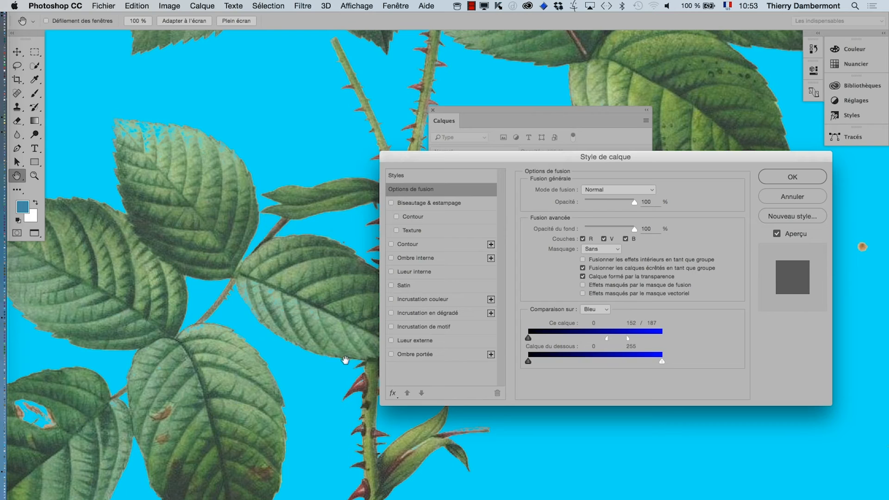
{"action": "scroll", "coordinate": [355, 360], "scroll_direction": "down", "scroll_amount": 5}
{"action": "scroll", "coordinate": [309, 377], "scroll_direction": "right", "scroll_amount": 4}
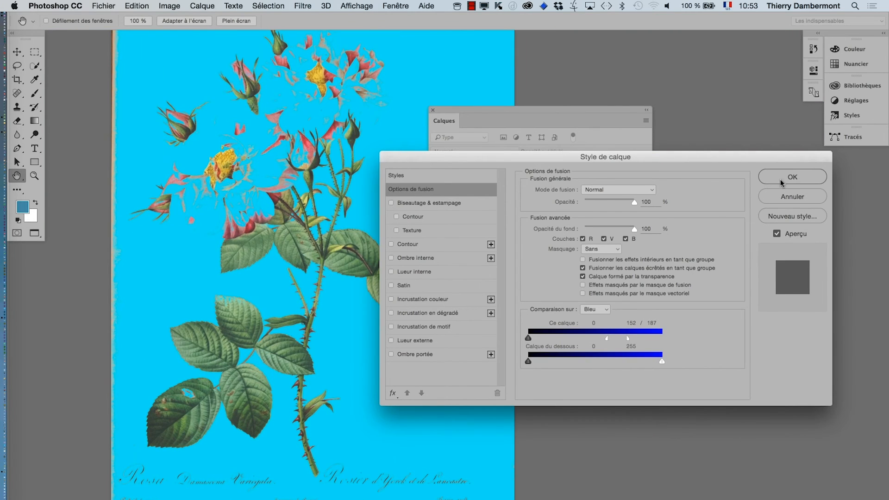
{"action": "left_click", "coordinate": [787, 179]}
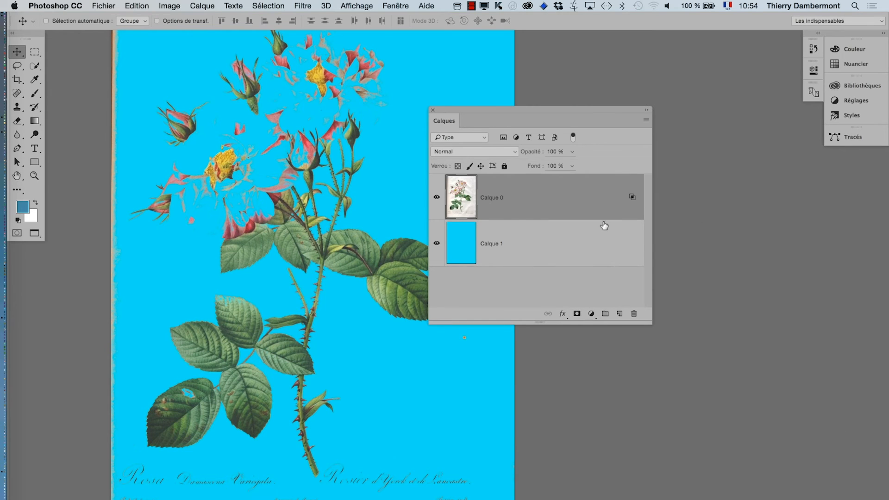
Switch to Firefox, restore the vintage flower "public domain" Google search window and browse its image results
{"action": "key", "text": "super+Tab"}
{"action": "key", "text": "super+Tab"}
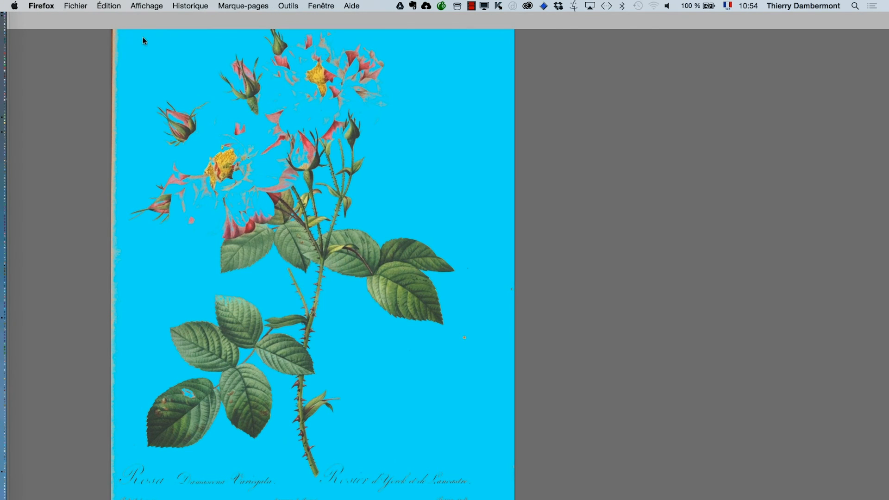
{"action": "left_click", "coordinate": [319, 6]}
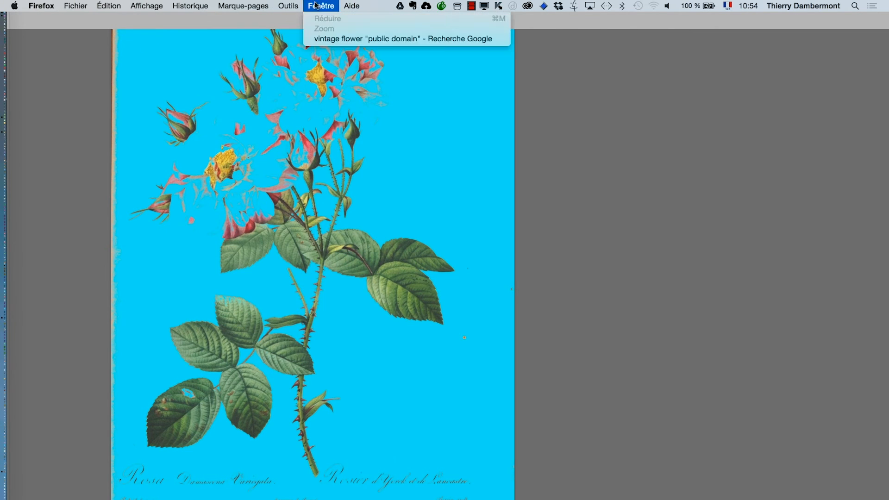
{"action": "left_click", "coordinate": [335, 38]}
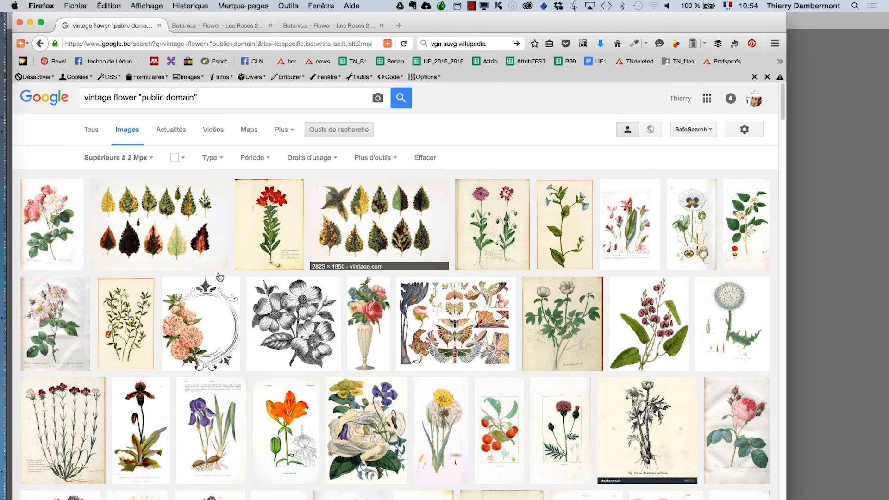
{"action": "scroll", "coordinate": [232, 448], "scroll_direction": "down", "scroll_amount": 1}
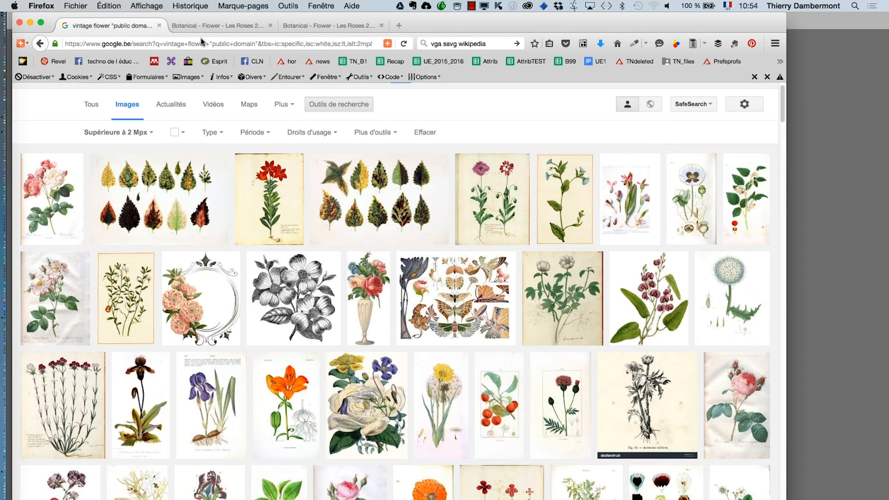
View the original Botanical - Flower - Les Roses 24.jpg illustration and minimise the browser window
{"action": "left_click", "coordinate": [262, 26]}
{"action": "left_click", "coordinate": [321, 28]}
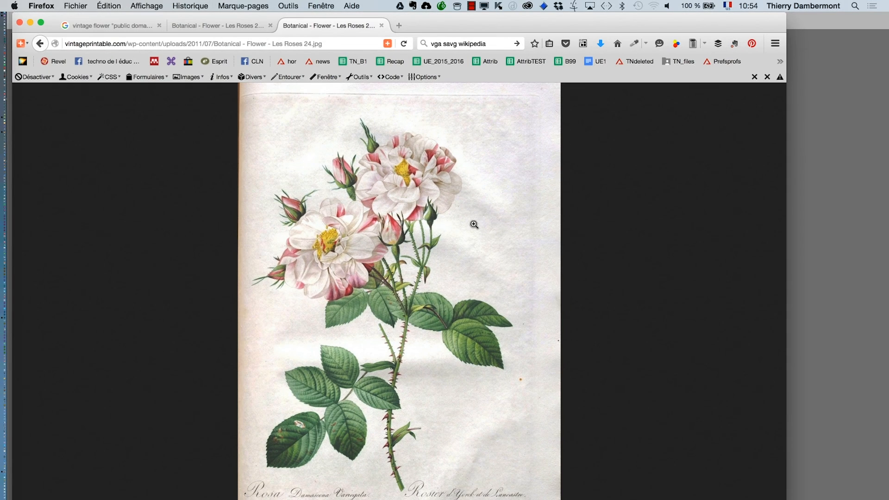
{"action": "key", "text": "super+Tab"}
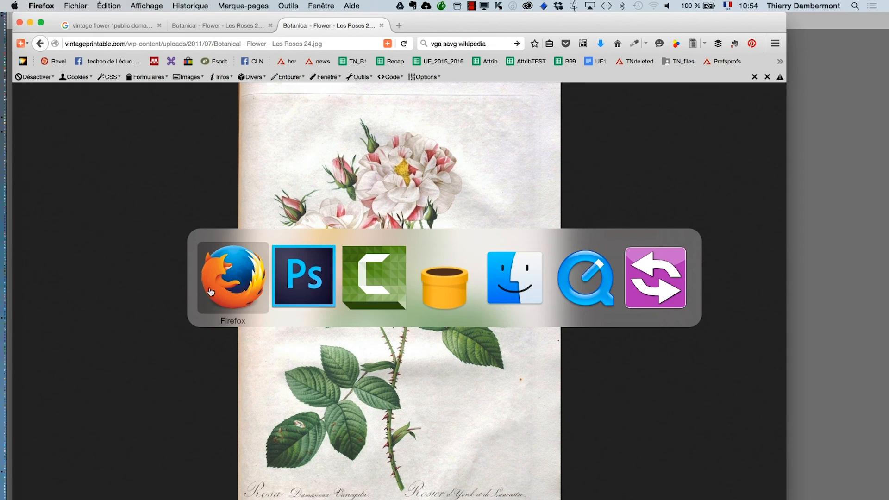
{"action": "left_click", "coordinate": [30, 23]}
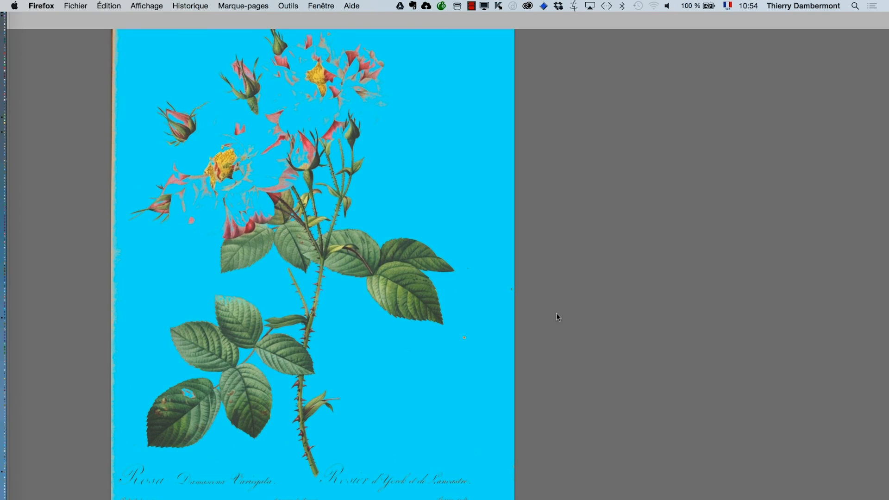